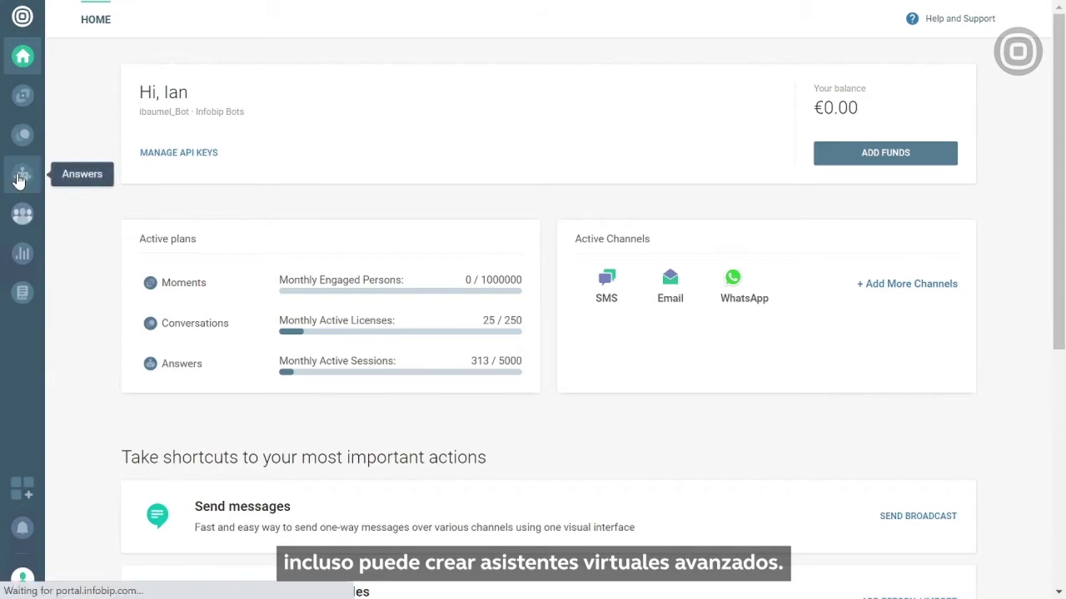
# Open Answers, search the chatbot list for 'My first' and open My first chatbot.
pyautogui.click(20, 180)
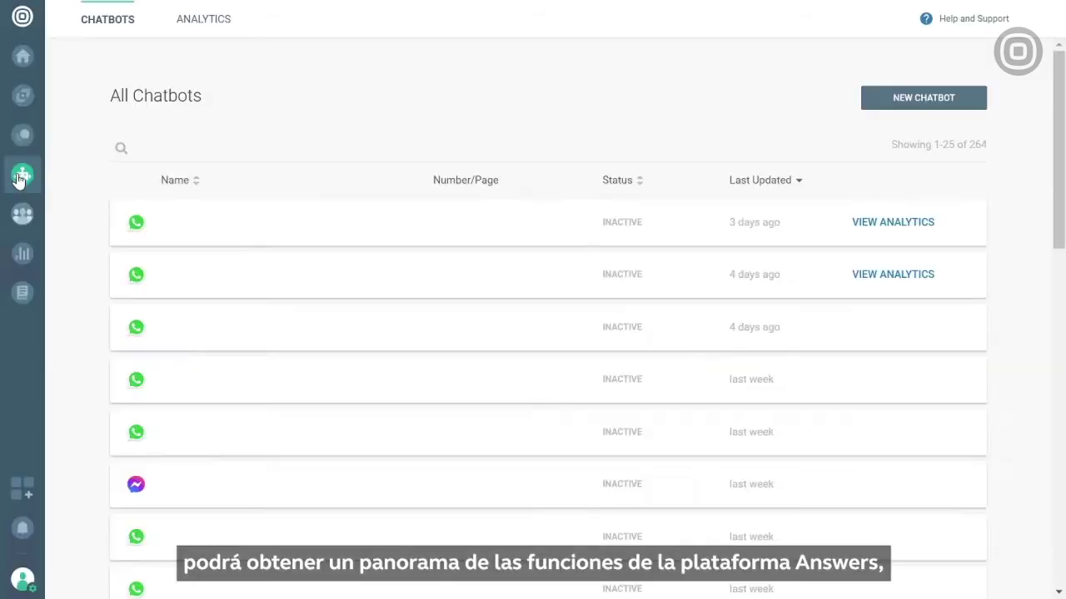
pyautogui.click(121, 148)
pyautogui.write('My fi')
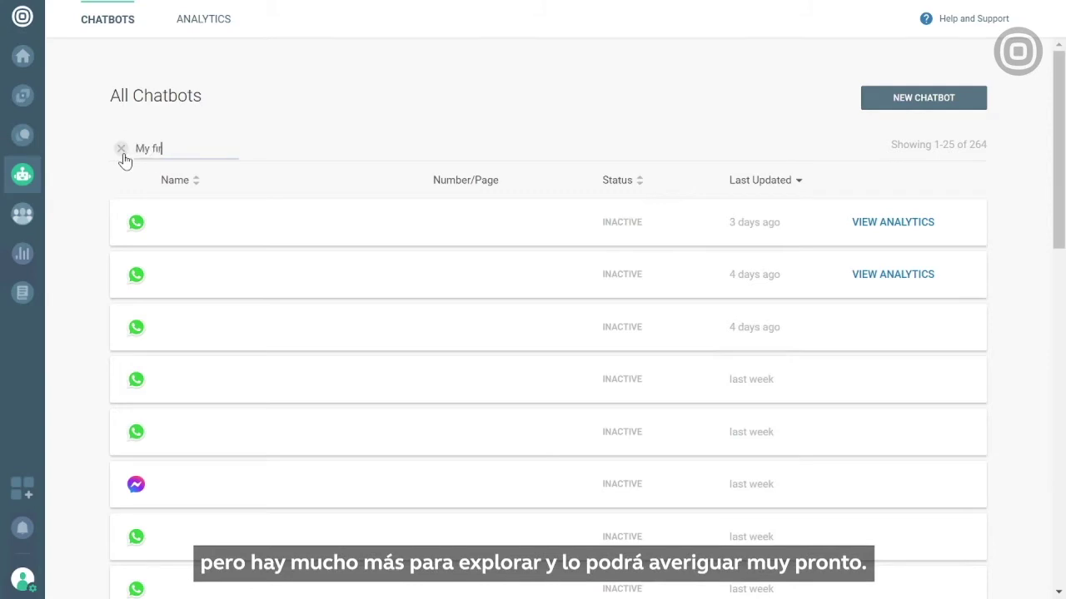
pyautogui.write('rst')
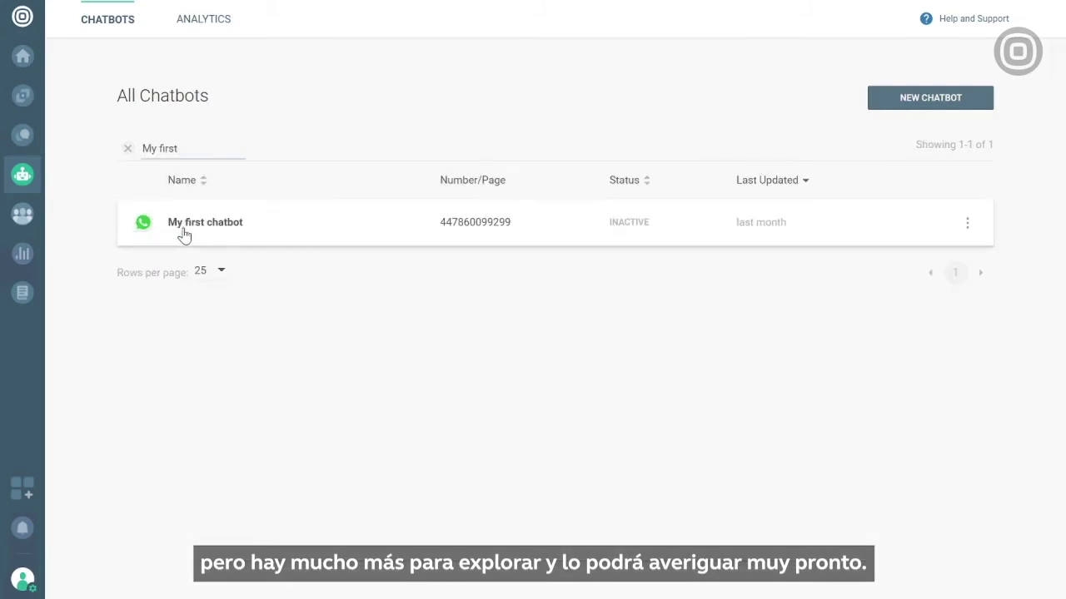
pyautogui.click(185, 232)
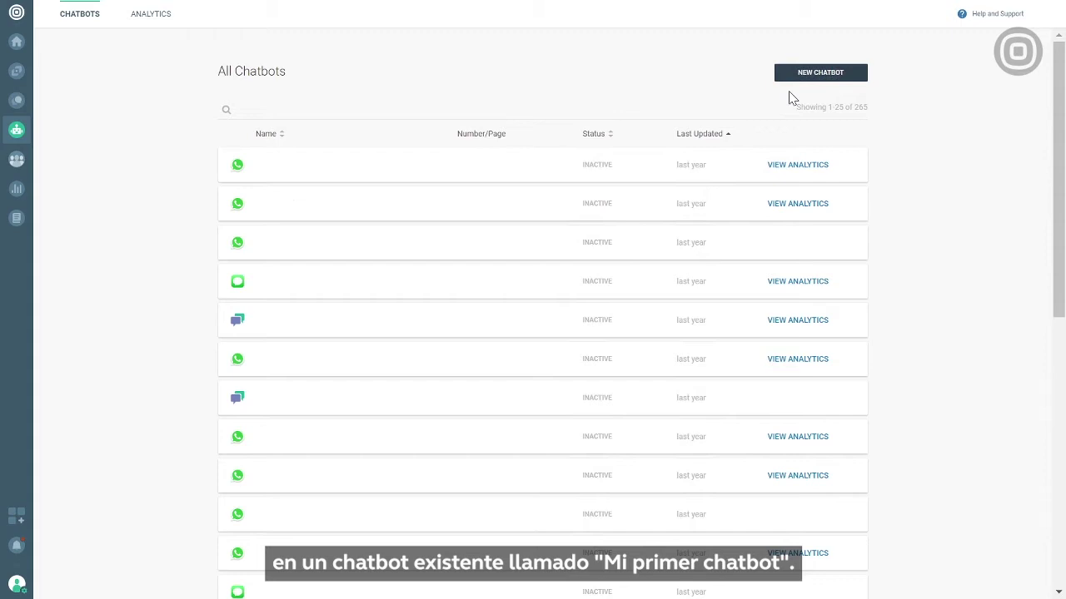
# Drag an Image block into the Default dialog below the Send Text apology.
pyautogui.click(790, 93)
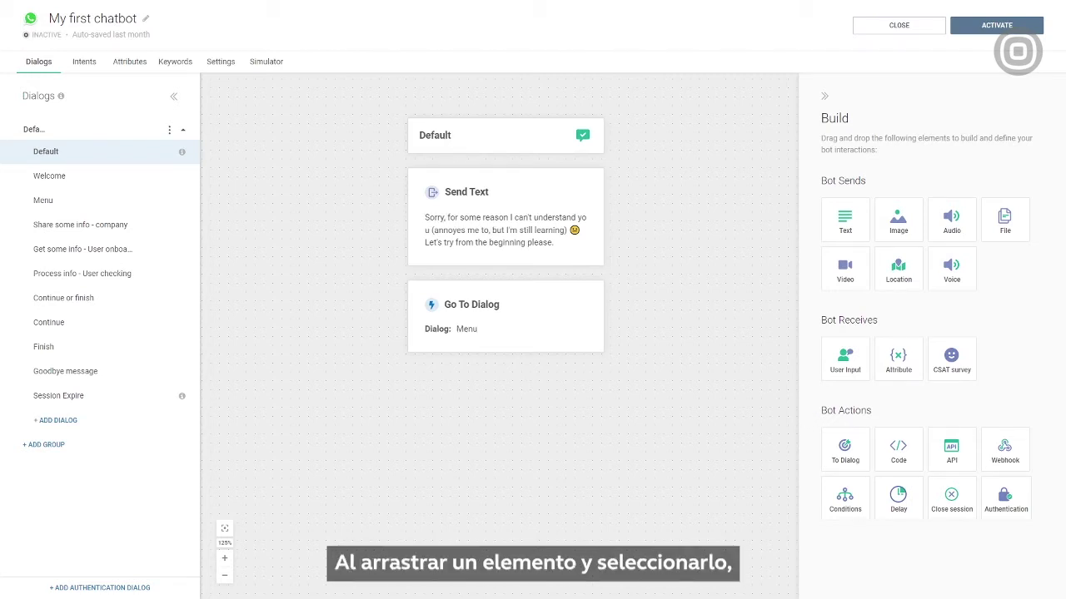
pyautogui.moveTo(898, 222); pyautogui.dragTo(519, 338)
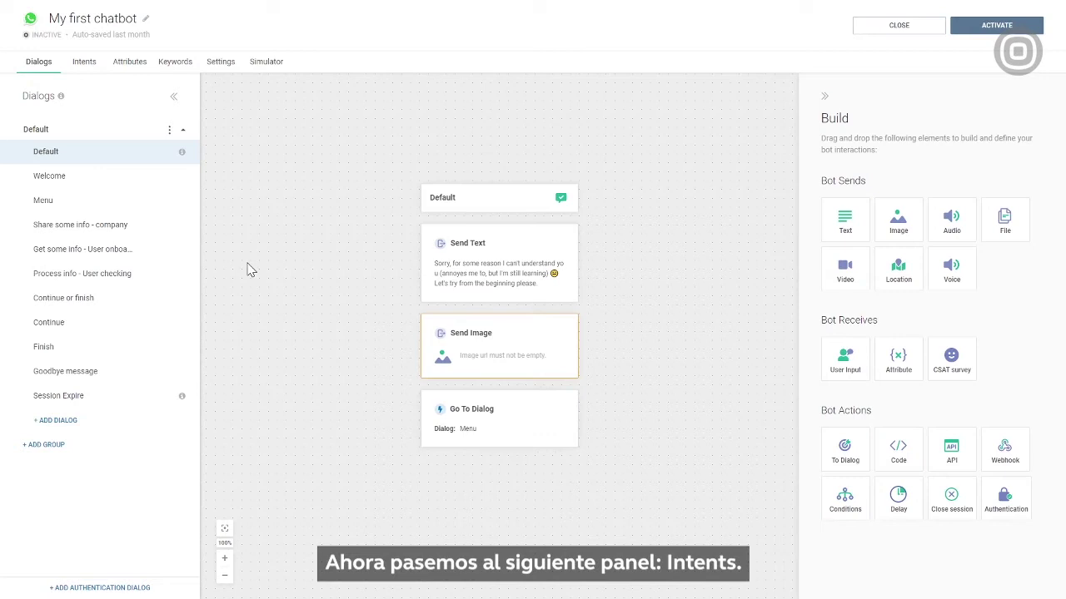
# Show the Intents page listing seven intents and their training phrase counts.
pyautogui.click(83, 73)
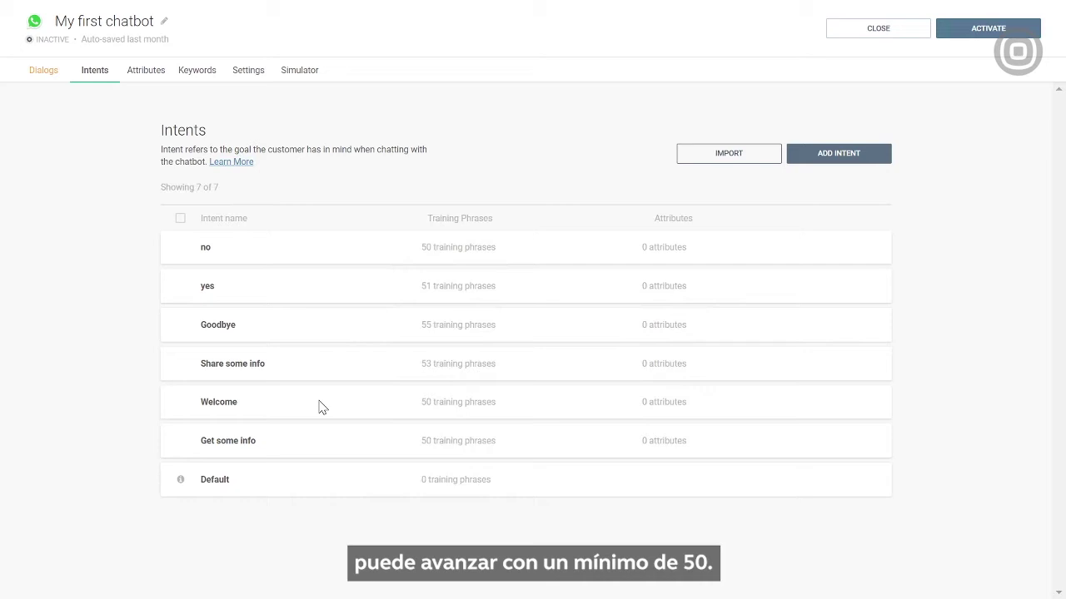
# Open the Welcome intent to view greeting training phrases such as 'hola Omnia'.
pyautogui.click(323, 407)
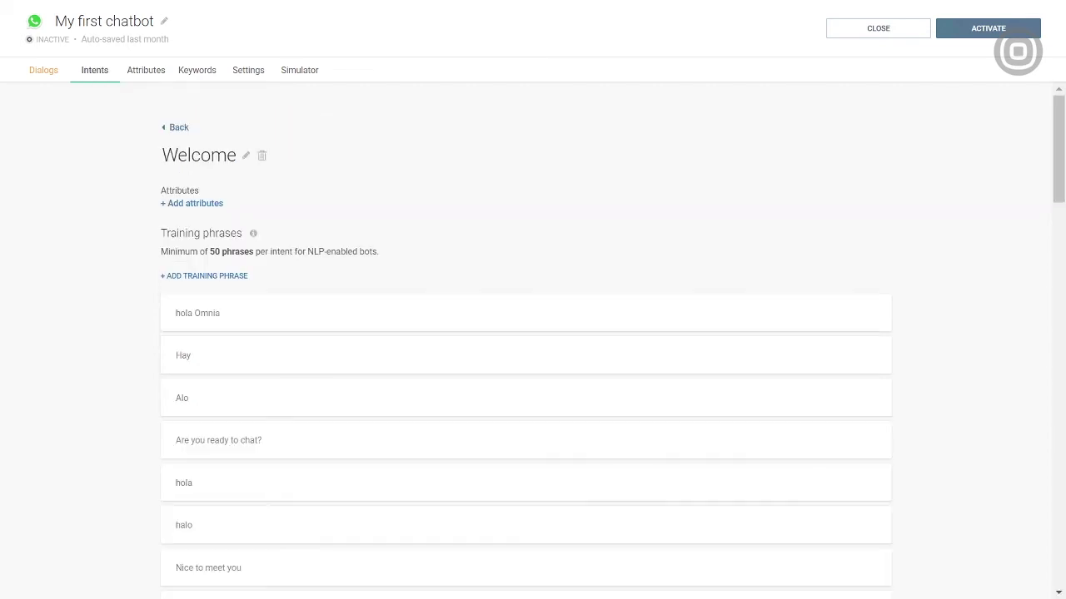
# Show the Keywords page listing 2, 1, no and yes with their synonyms.
pyautogui.click(197, 72)
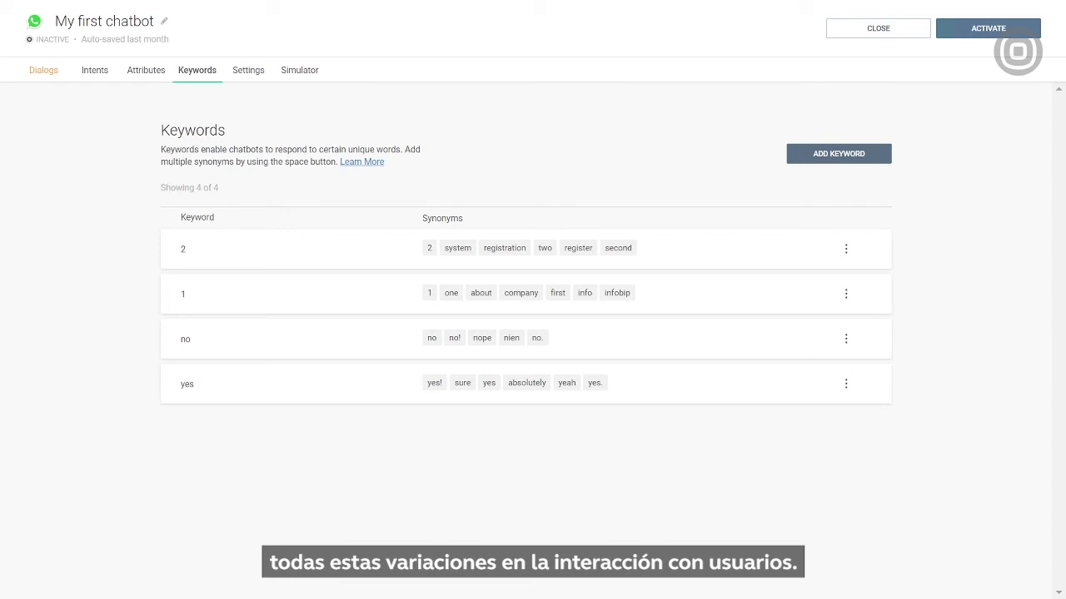
# Open the chatbot's Settings page and scroll through its options.
pyautogui.click(248, 70)
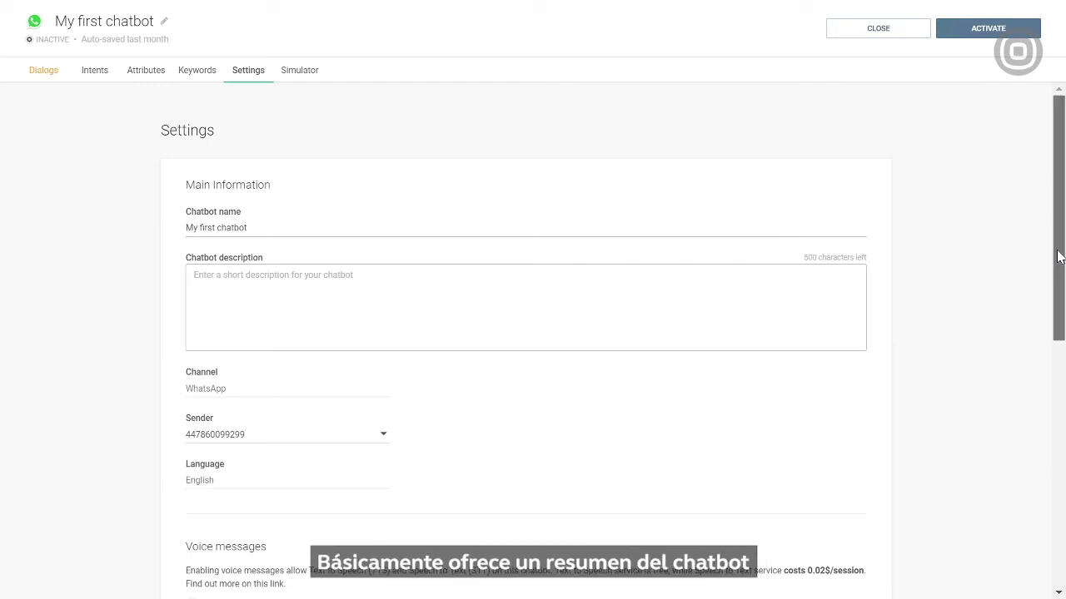
pyautogui.moveTo(1059, 256); pyautogui.dragTo(1054, 452)
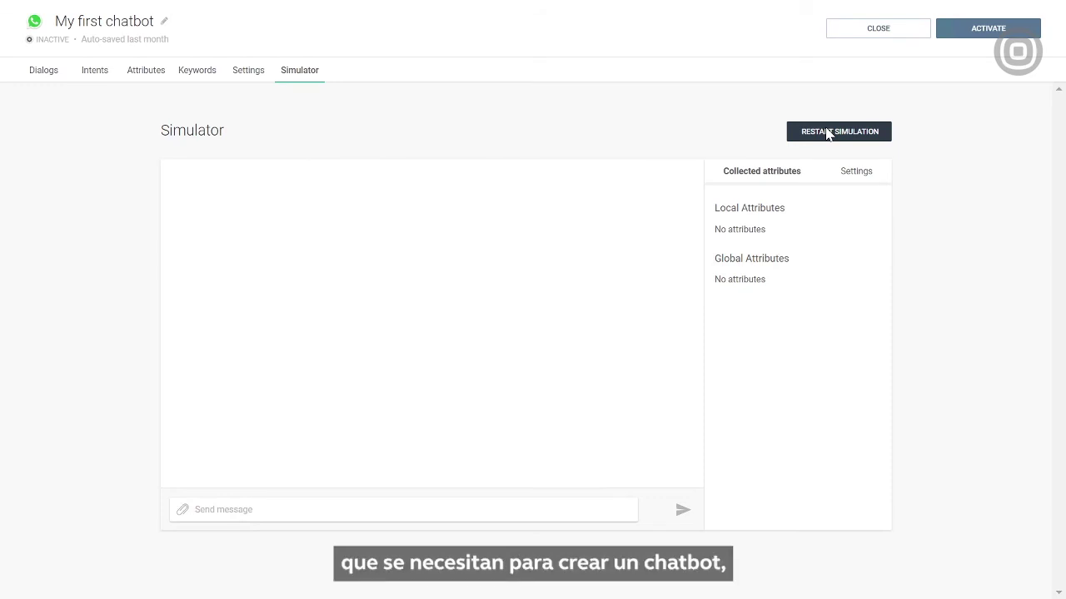
# Restart the Simulator conversation and send 'Hello' to the bot.
pyautogui.click(827, 133)
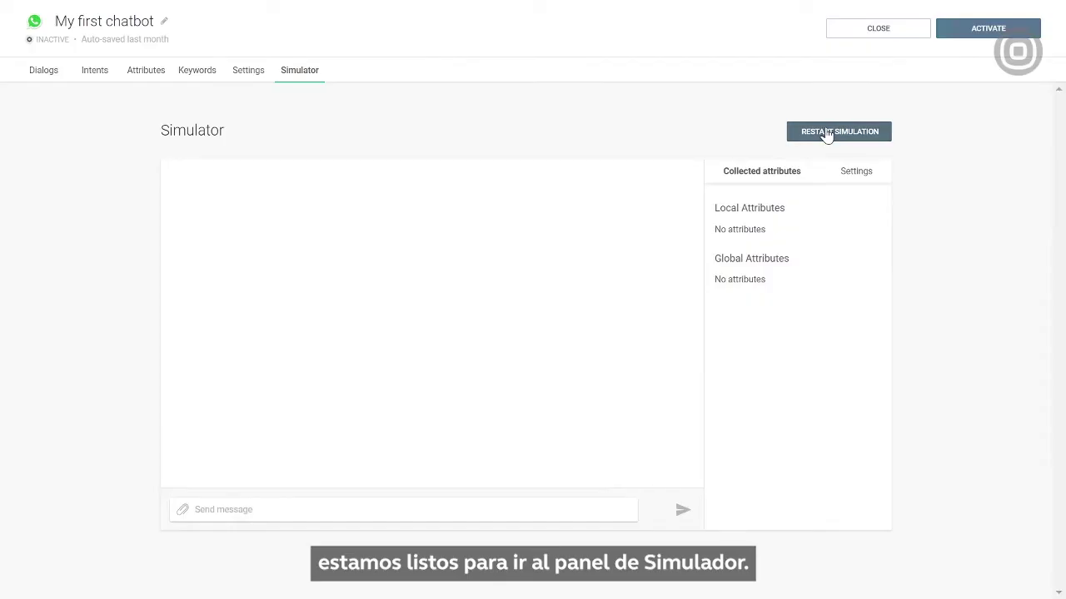
pyautogui.click(827, 133)
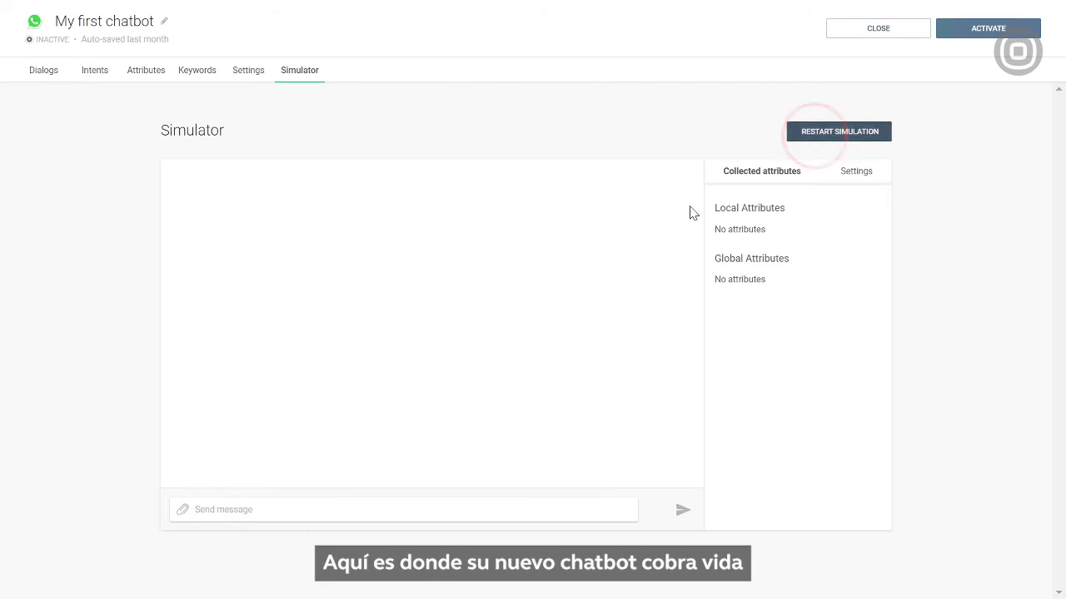
pyautogui.click(420, 504)
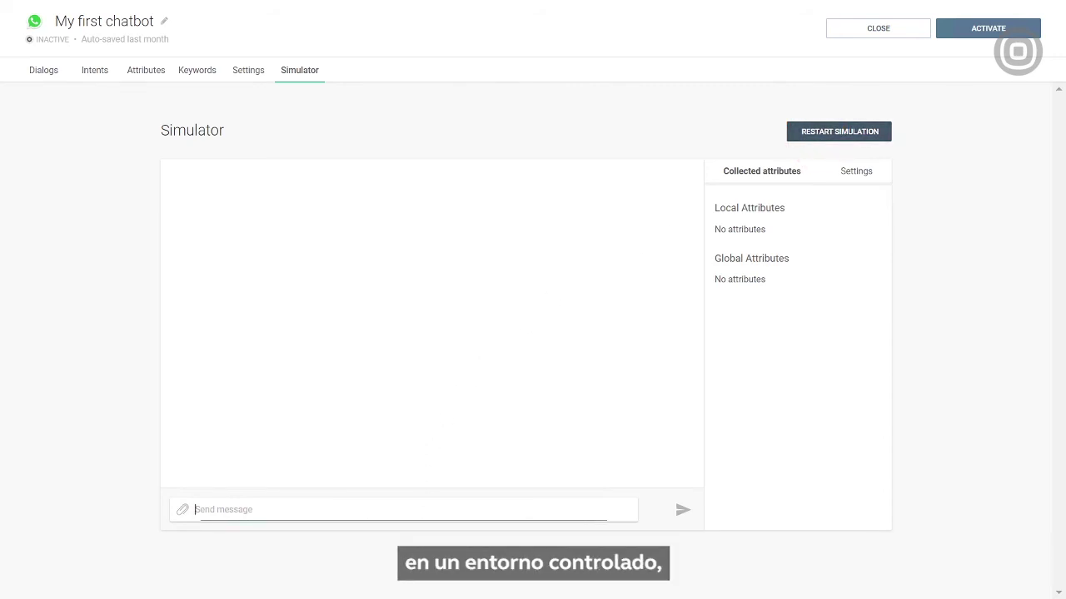
pyautogui.write('Hello')
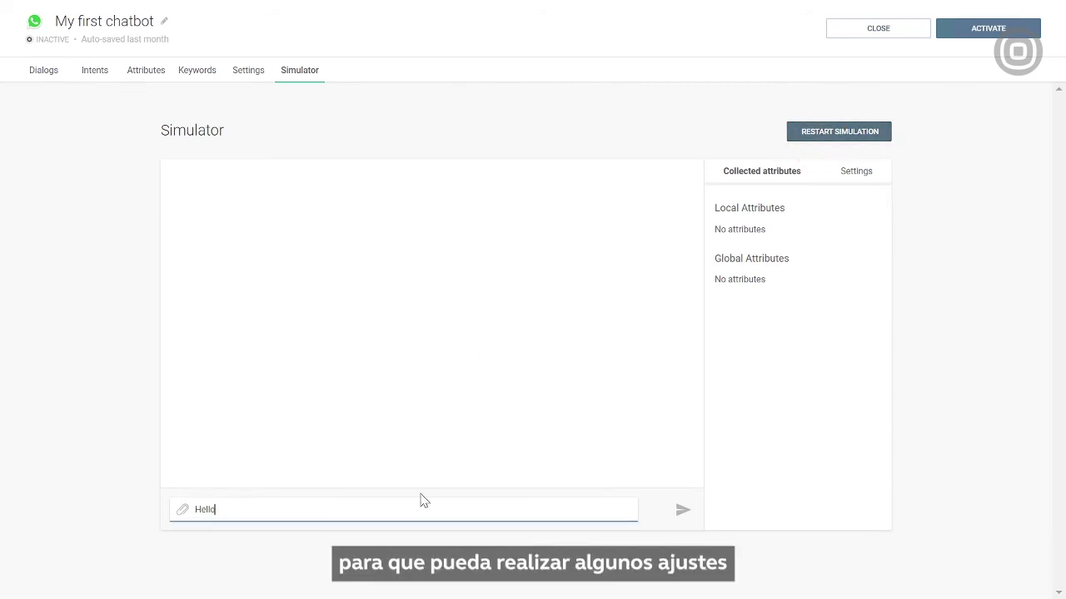
pyautogui.press('Return')
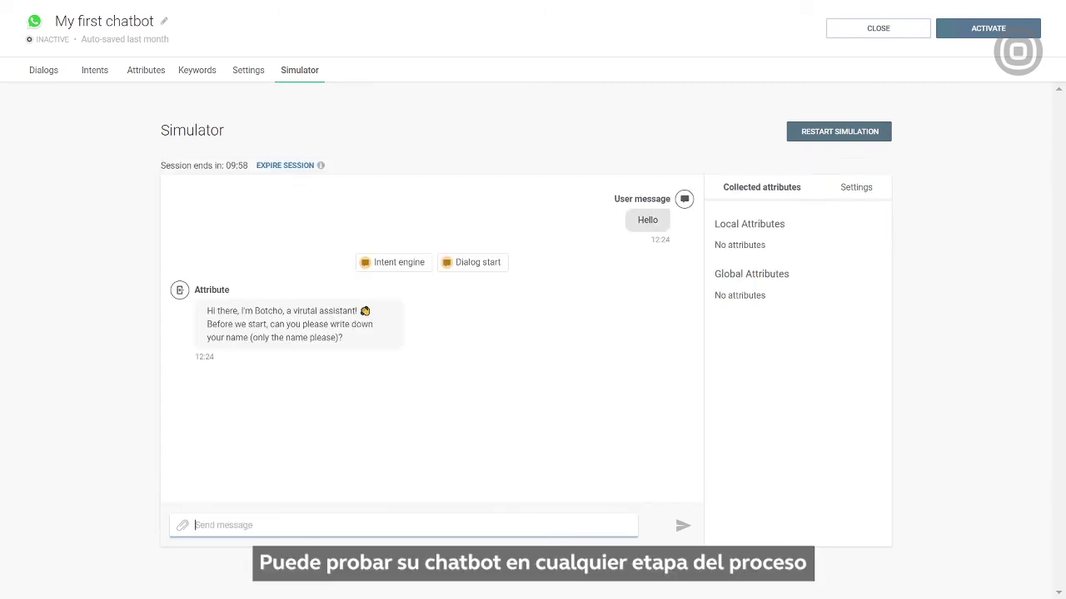
# Reply with a user name so the bot stores it, then return to Dialogs.
pyautogui.write('Ian')
pyautogui.press('Return')
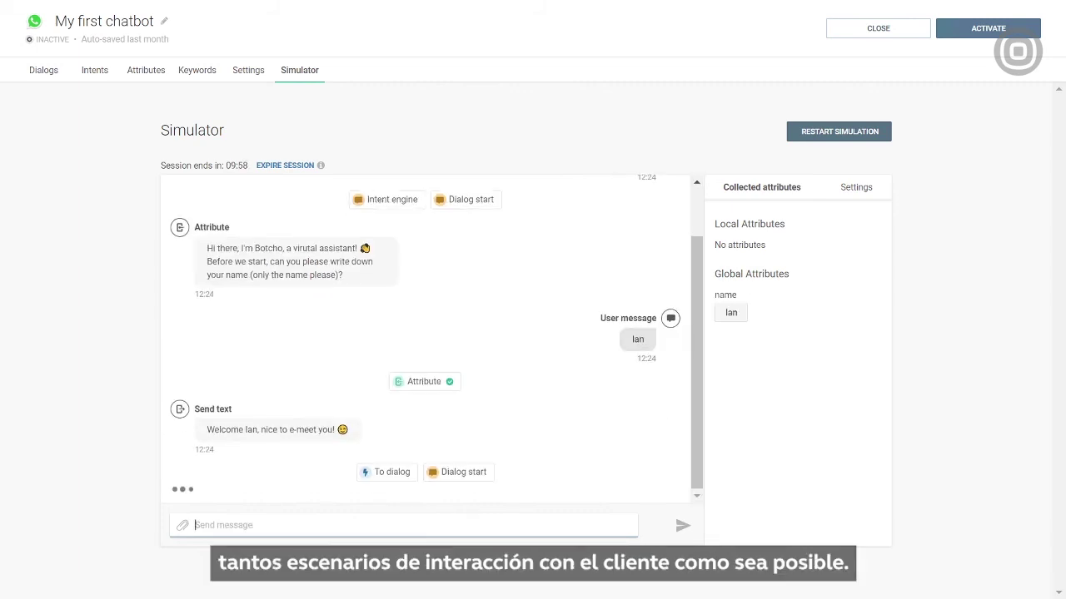
pyautogui.click(50, 72)
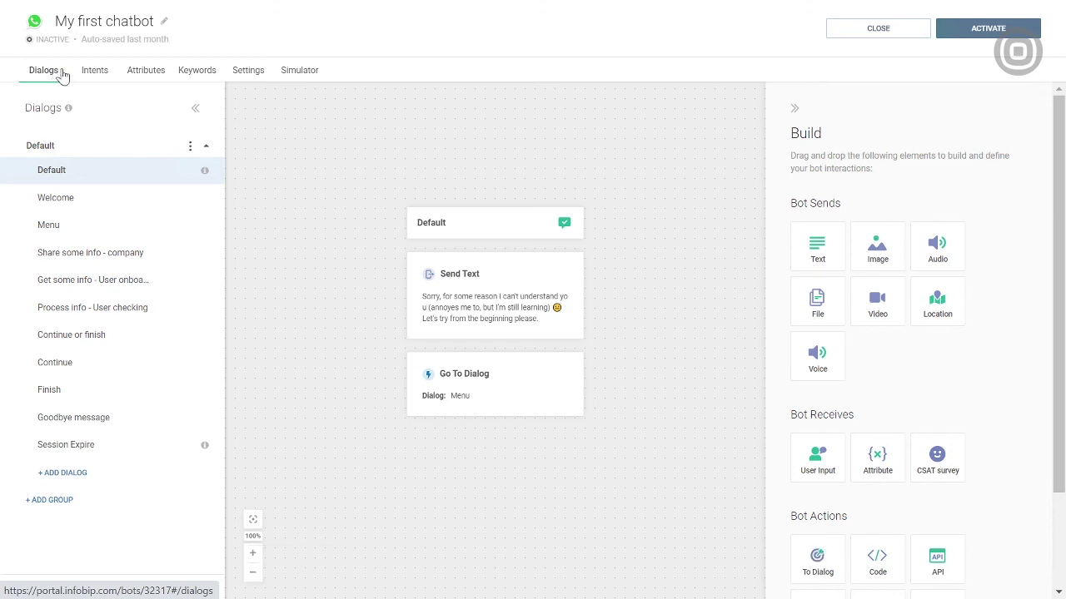
# Revisit the Intents, Attributes and Keywords pages in turn.
pyautogui.click(100, 73)
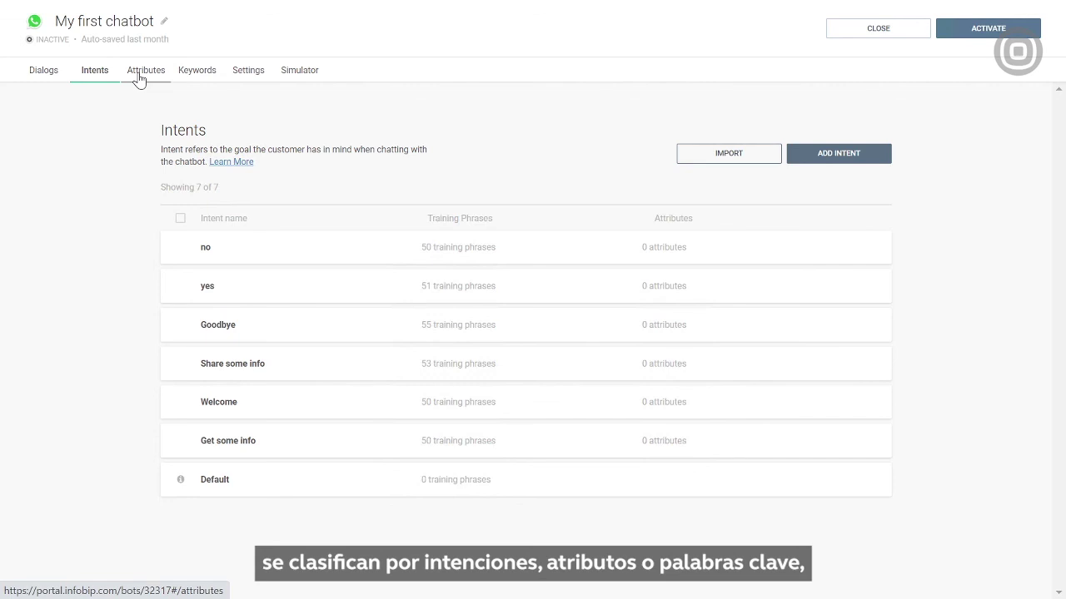
pyautogui.click(140, 77)
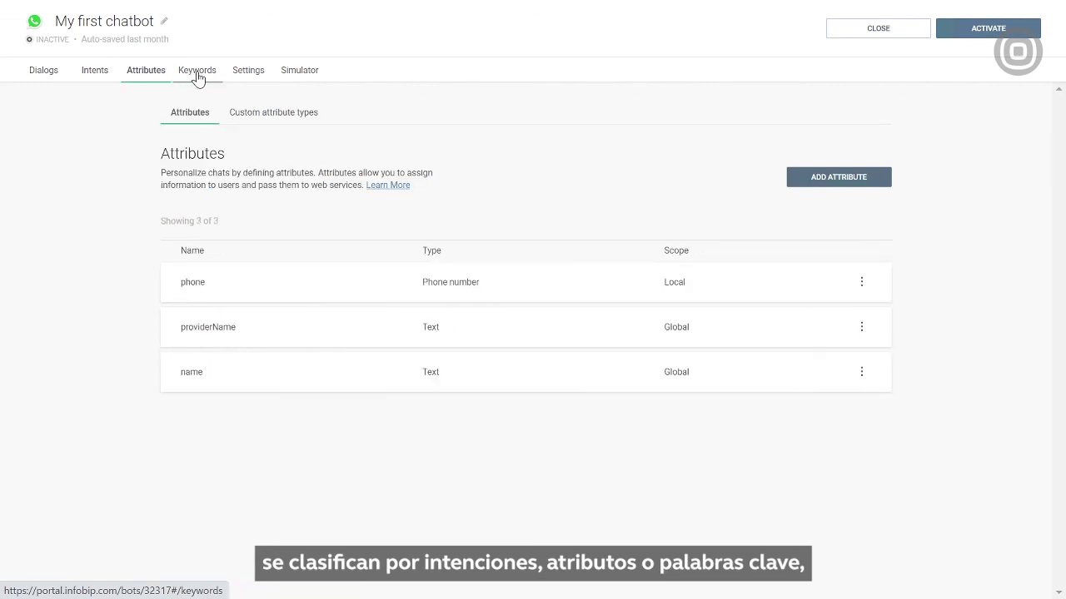
pyautogui.click(198, 78)
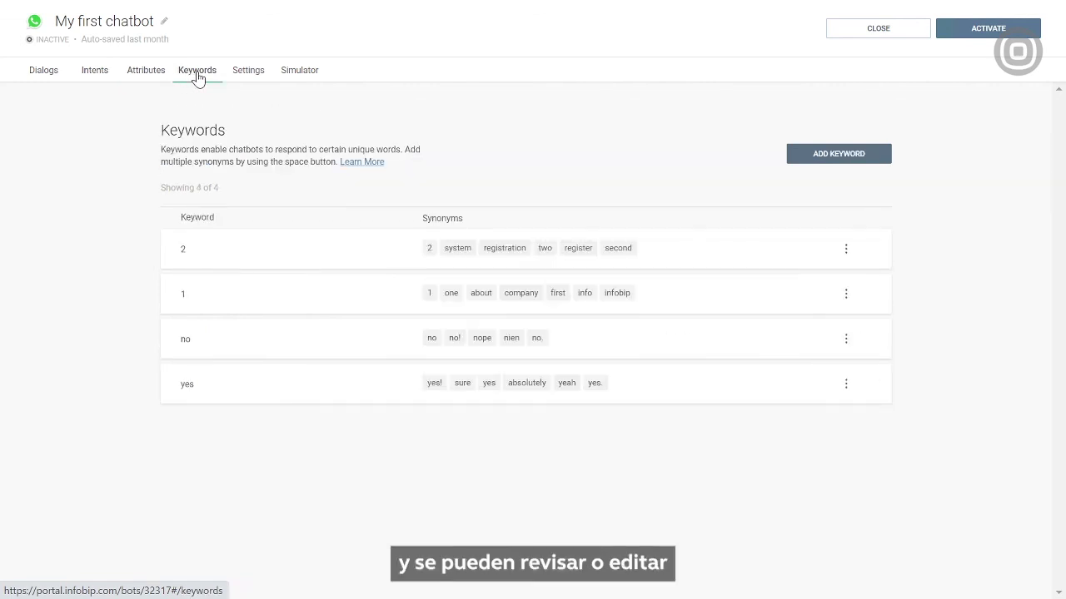